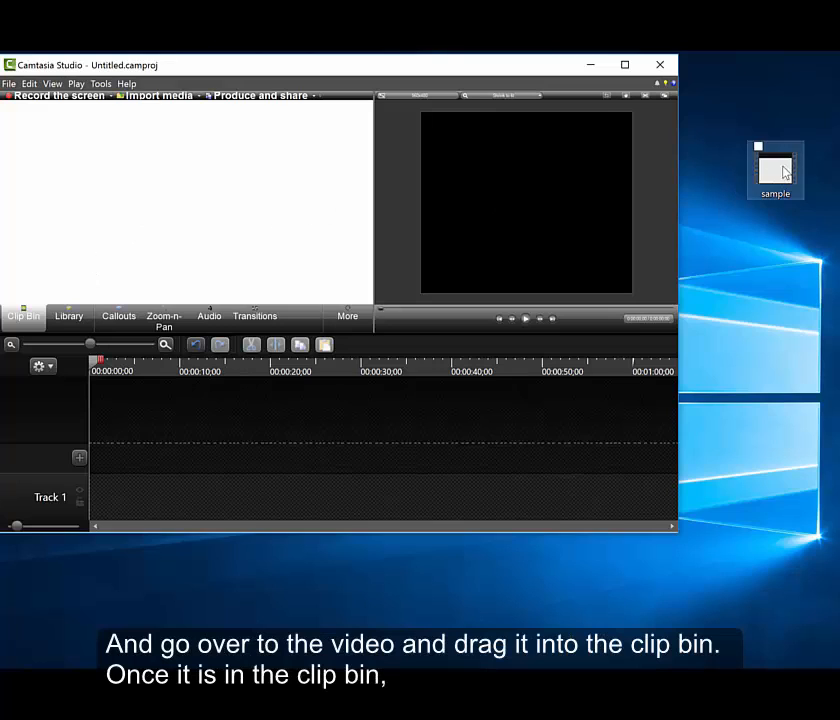
Step: Place the sample video from the desktop on Track 1 and start a new caption in the Captions editor
drag(782, 167, 142, 496)
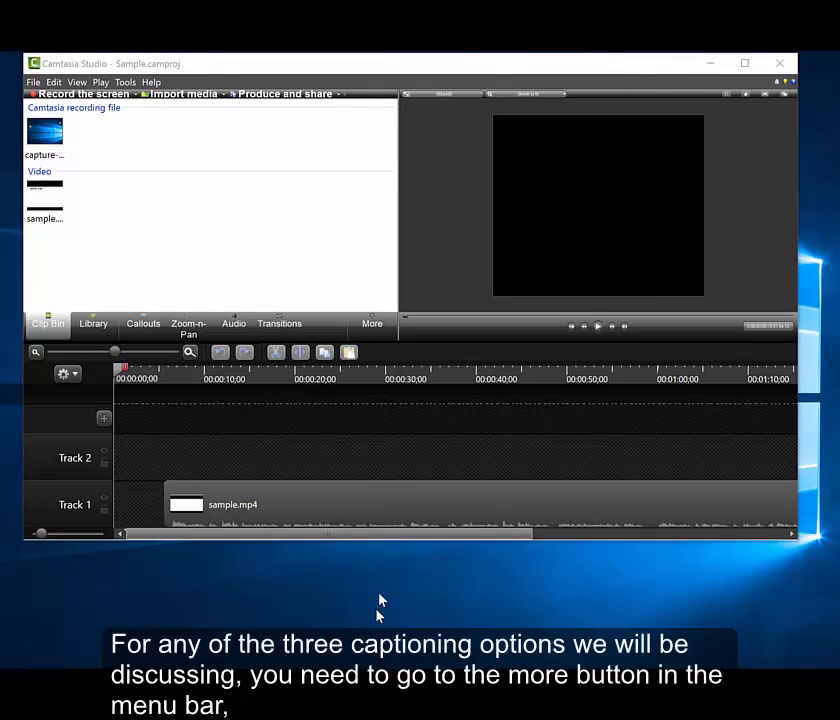
click(371, 322)
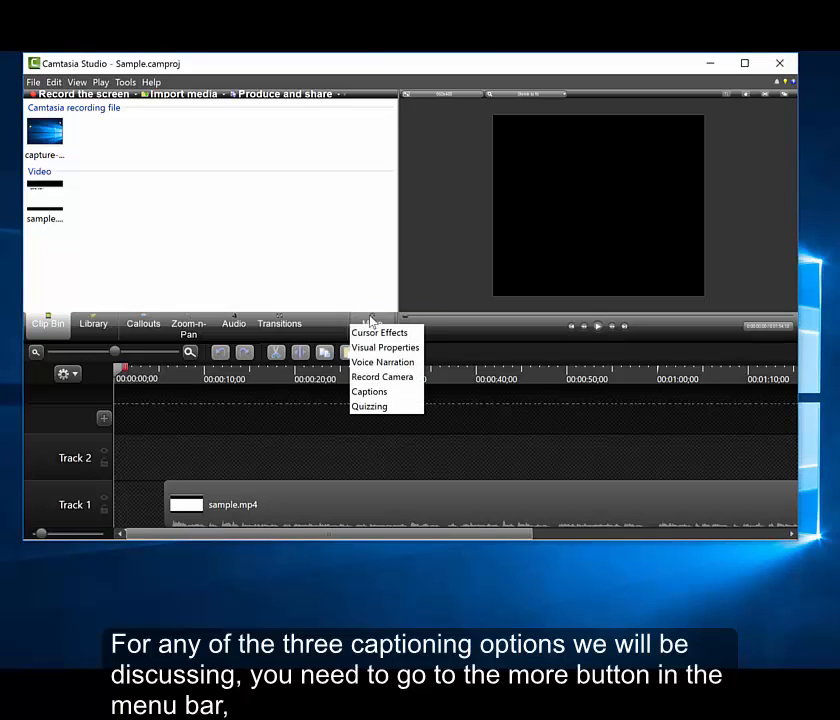
click(376, 392)
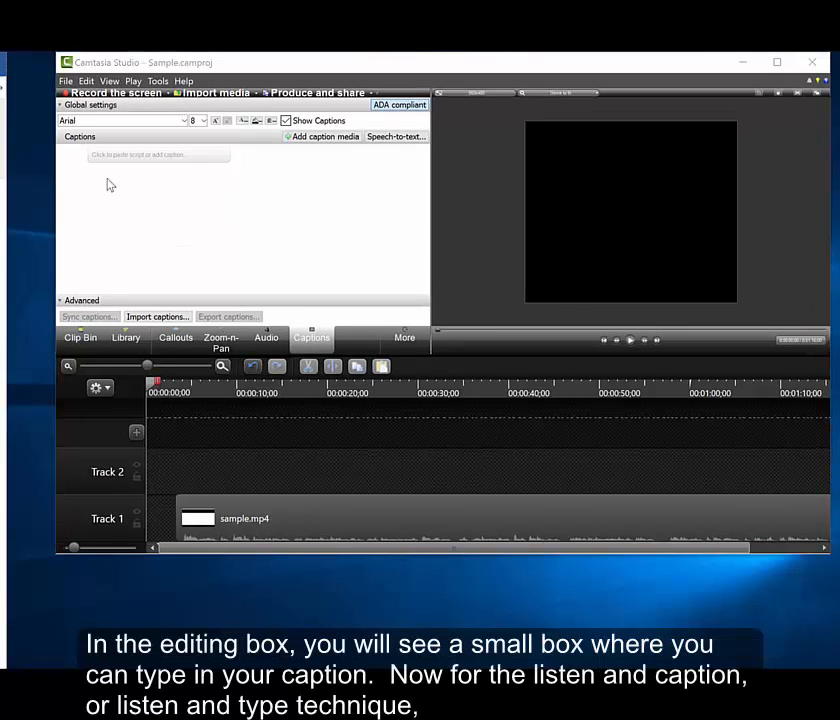
click(96, 156)
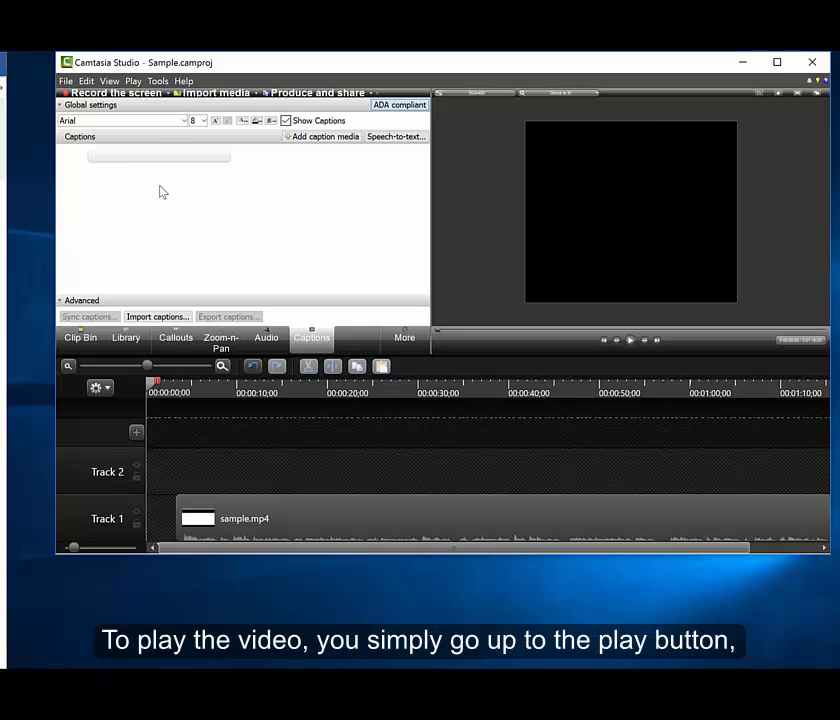
Step: Play the video from the start to hear the opening narration, and pause at about 00:00:11;18
click(134, 81)
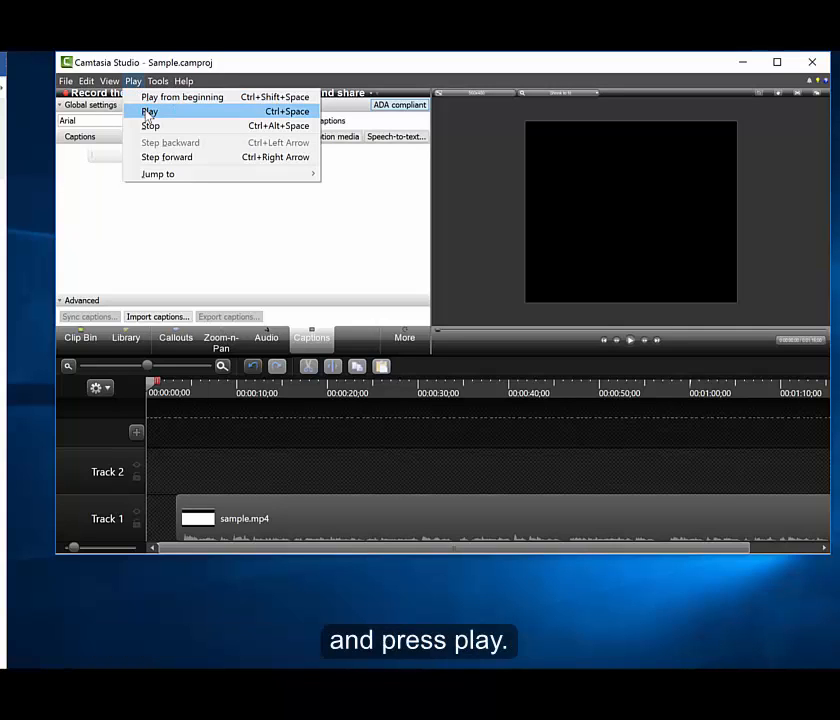
click(148, 112)
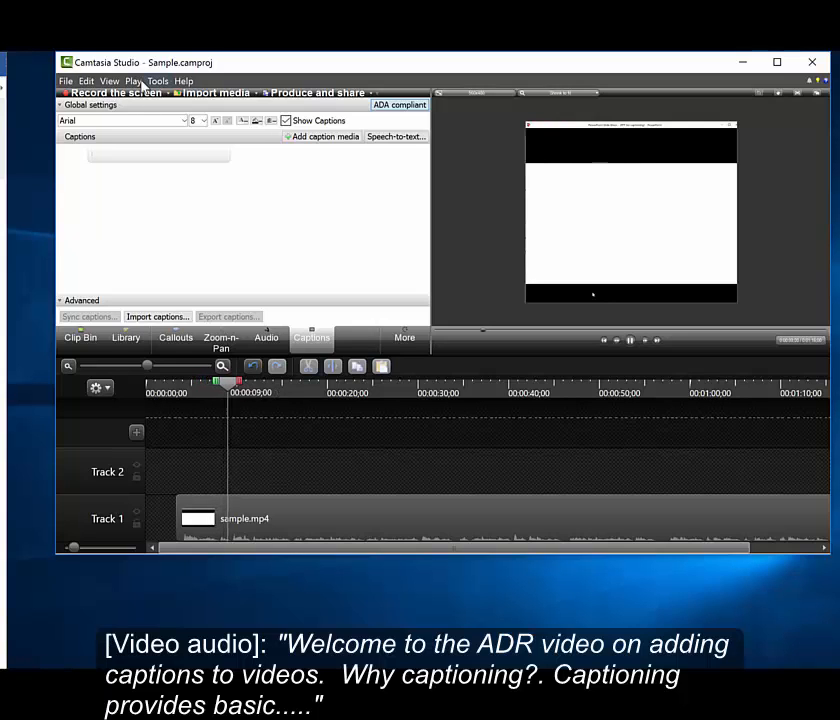
click(140, 82)
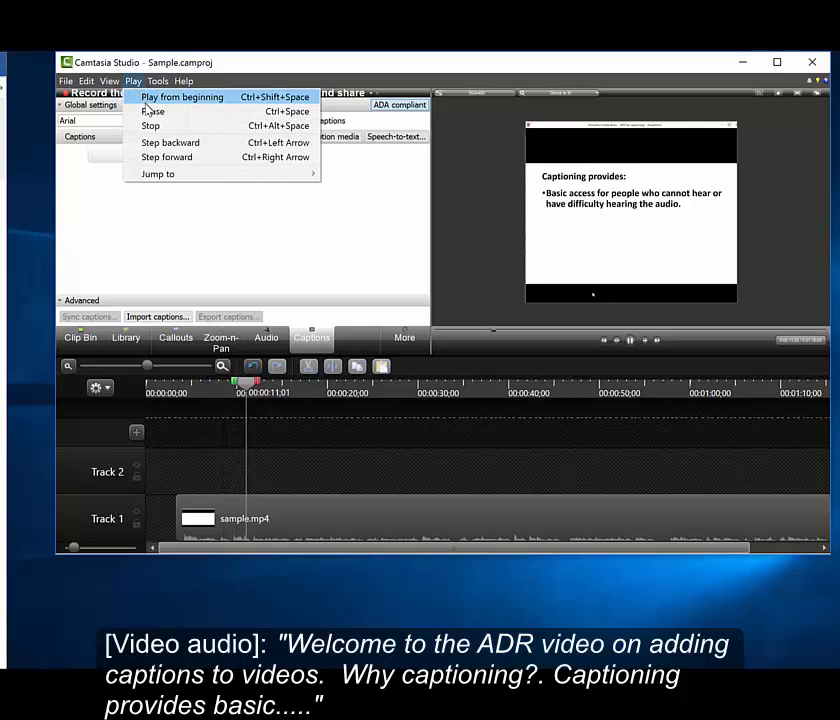
click(150, 112)
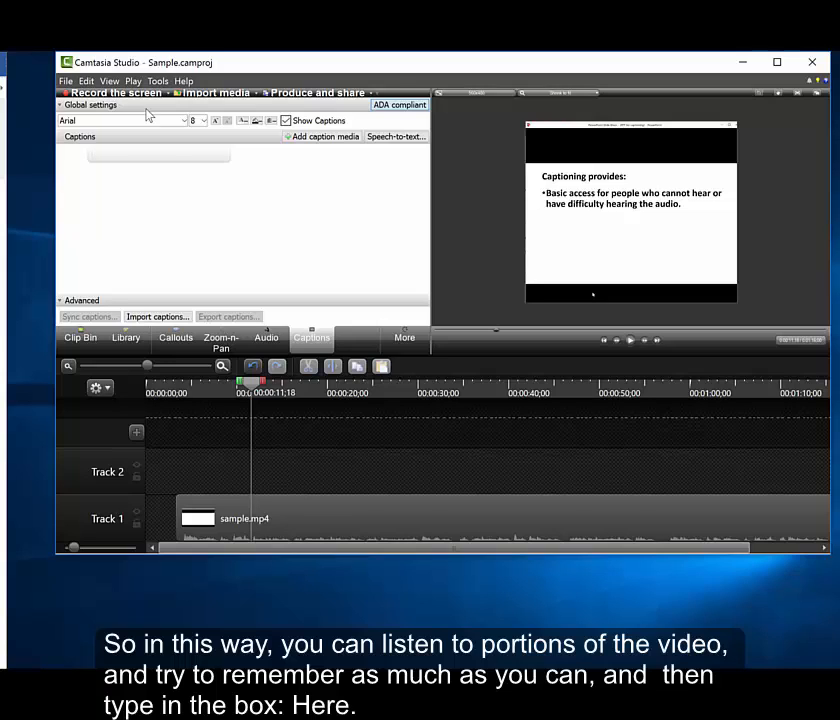
Step: Enter the caption "Welcome to the ADR video on adding captions to videos."
click(109, 159)
text(Welcome to the ADR video on adding captions to videos.)
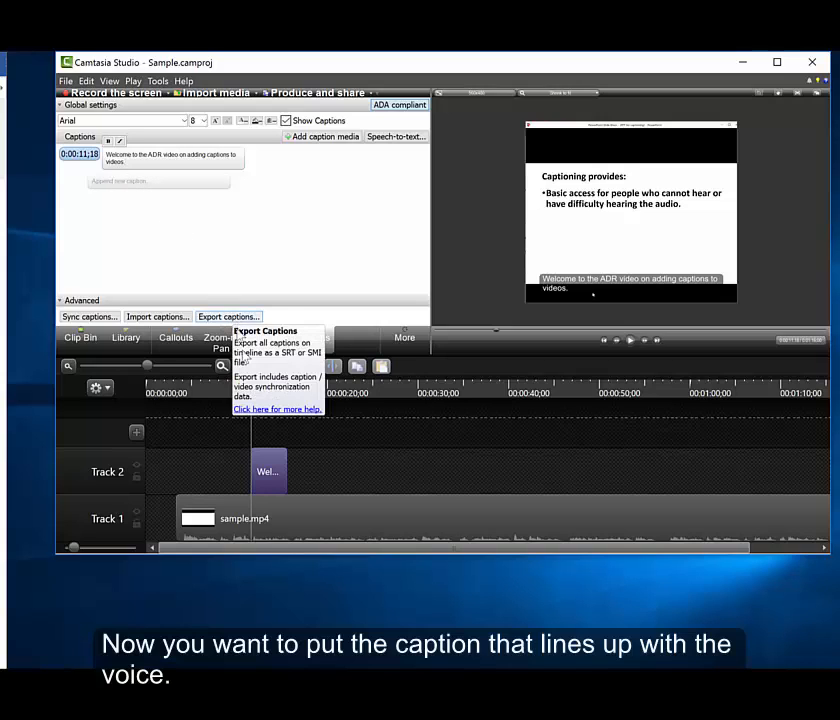
click(212, 440)
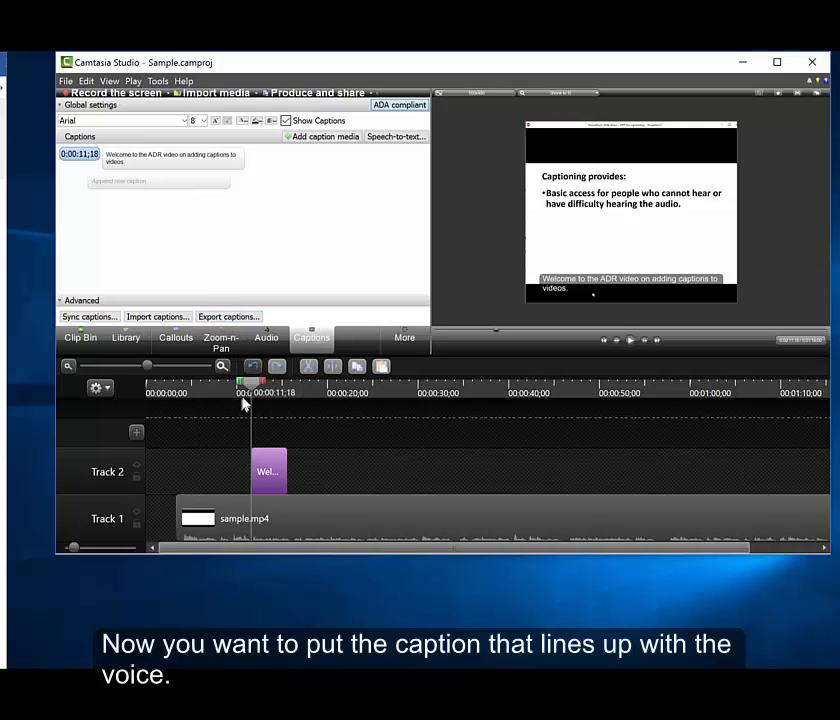
Step: Return the playhead to 00:00:04;06 and slide the welcome caption on Track 2 to start there
drag(252, 390, 184, 393)
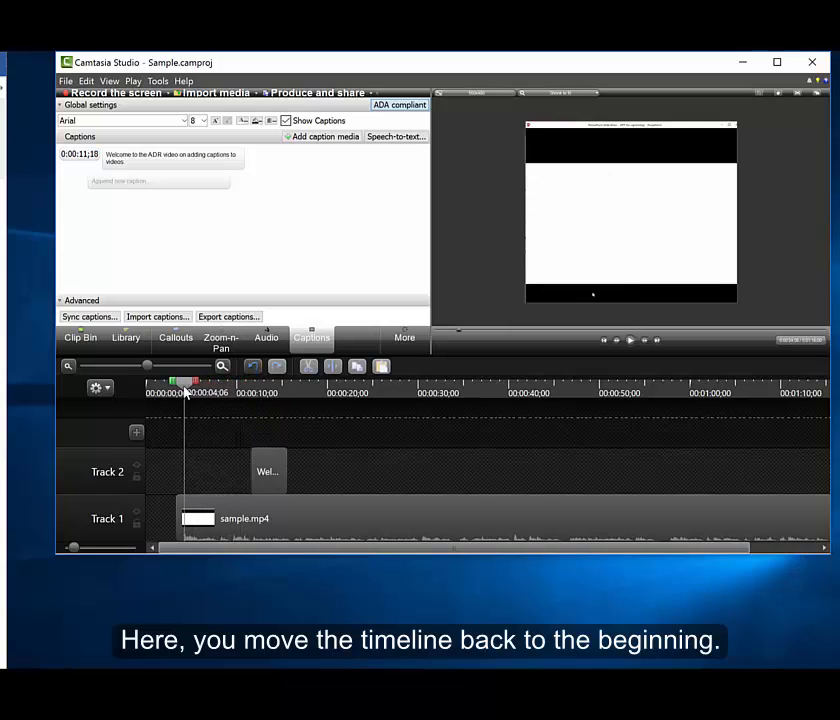
click(268, 470)
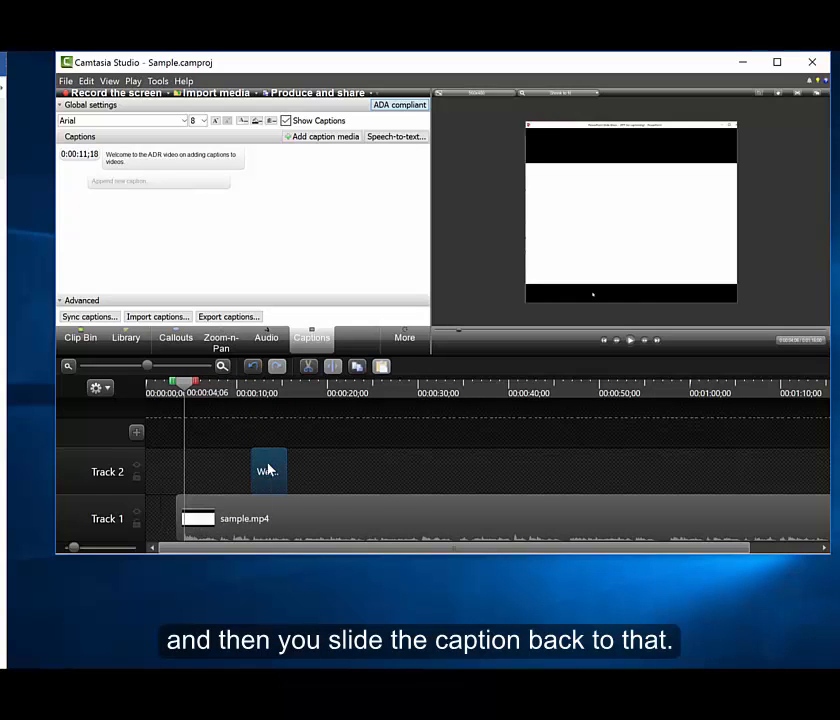
drag(268, 470, 200, 471)
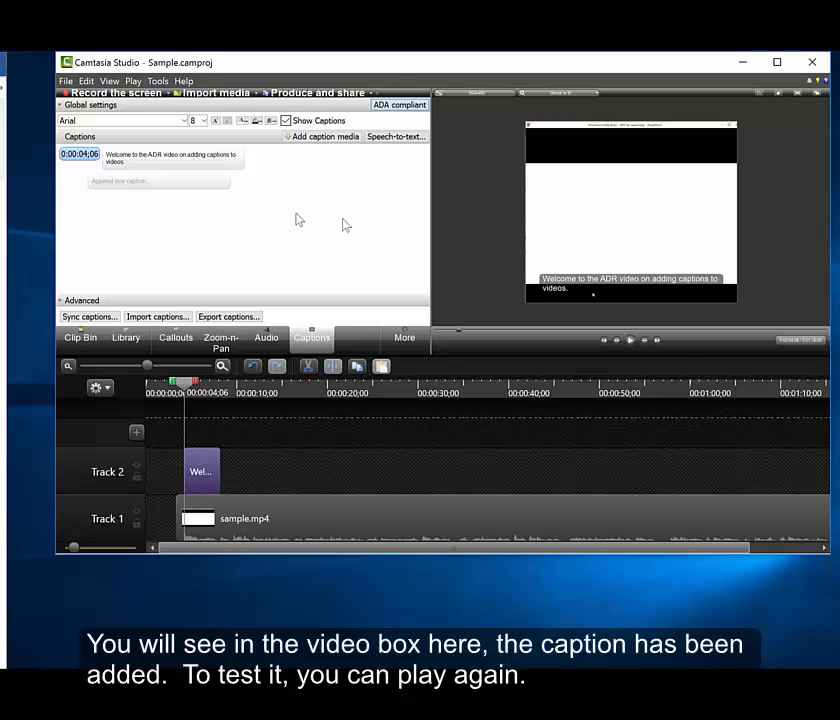
Step: Play the video from the welcome caption to check its timing against the narration, and pause after the phrase
click(133, 82)
click(150, 112)
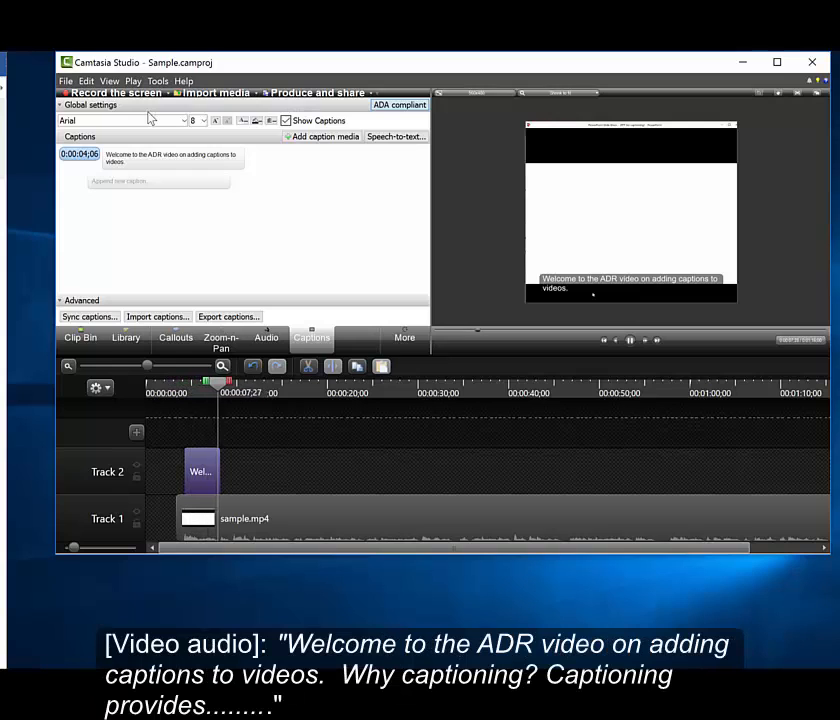
click(133, 82)
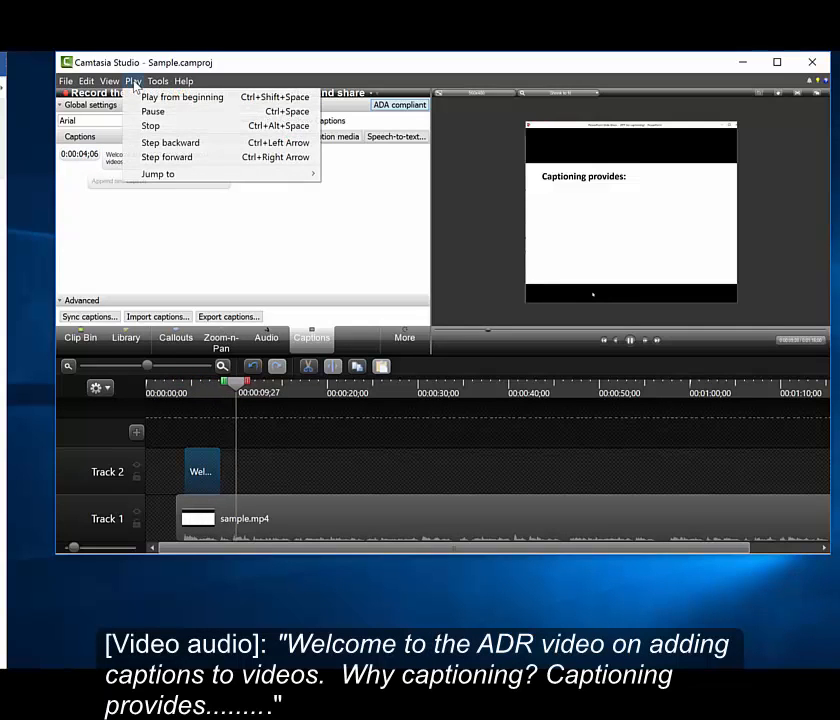
click(148, 112)
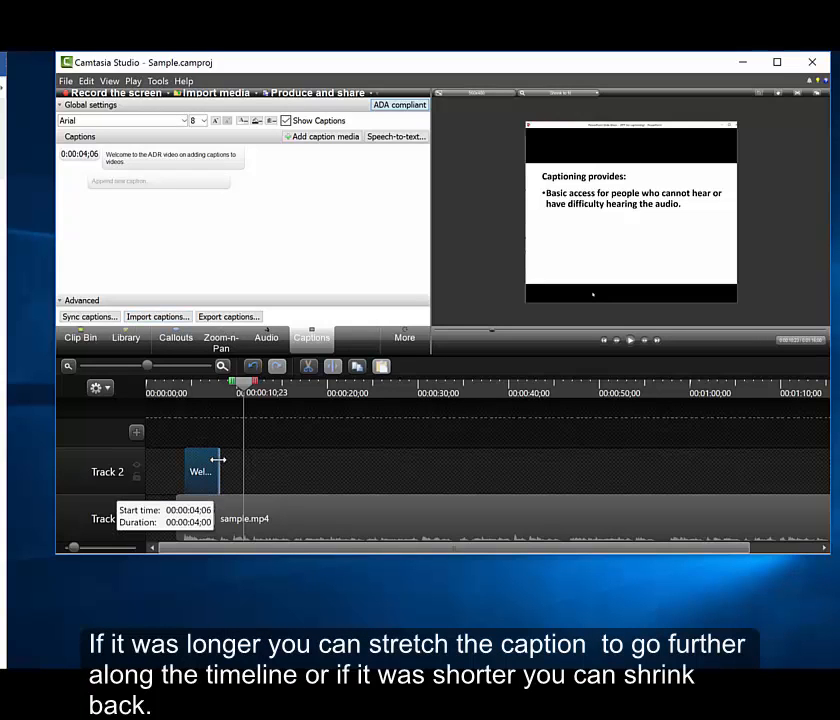
Step: Try stretching the welcome caption to a duration of 00:00:06;17 and shrinking it to about 2 seconds
drag(218, 459, 234, 463)
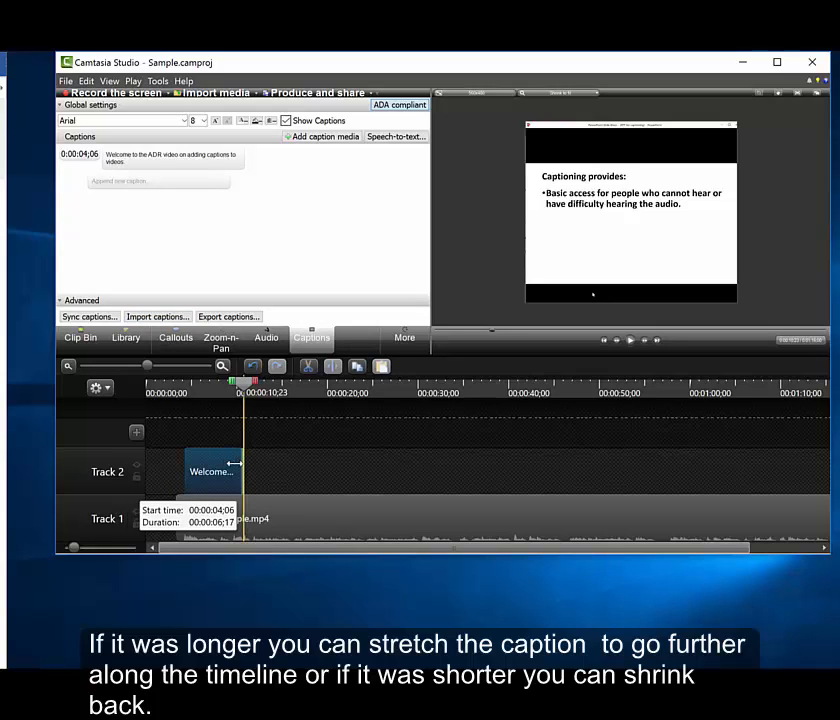
drag(231, 462, 203, 461)
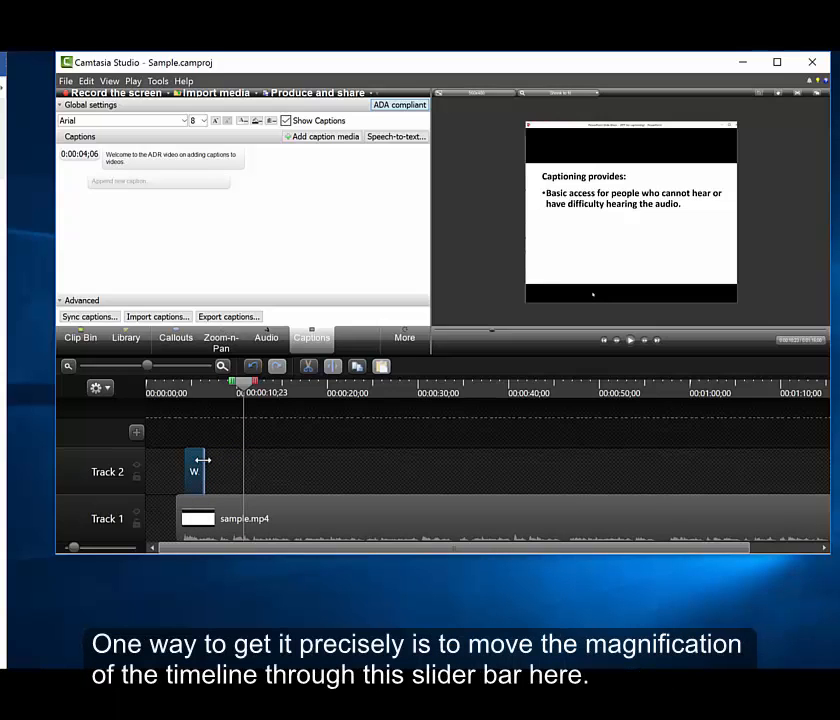
Step: Play from just before the welcome caption, pause at 00:00:08;08 as the phrase ends, and extend the caption to that point
click(175, 367)
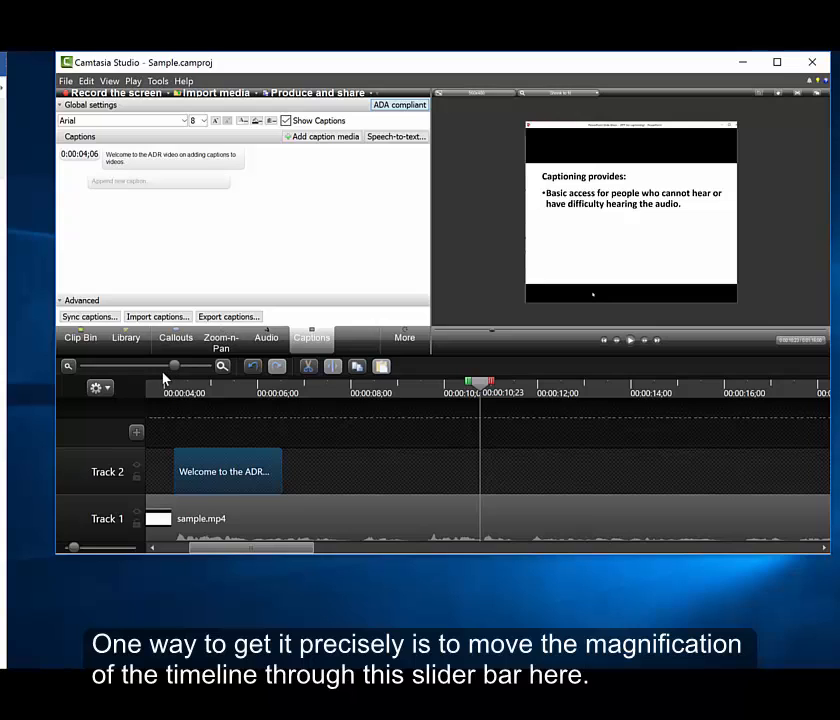
drag(480, 388, 157, 398)
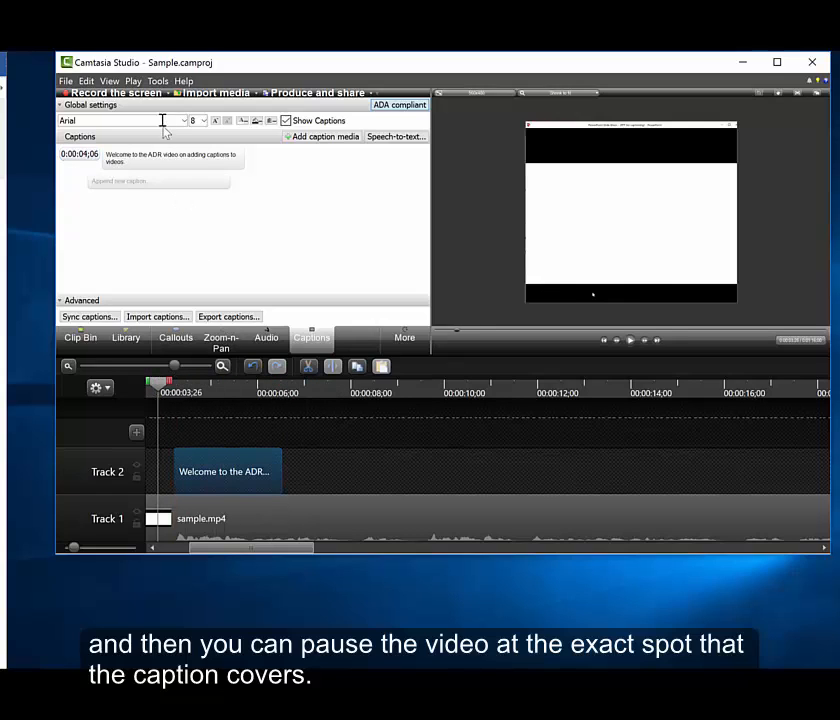
click(134, 81)
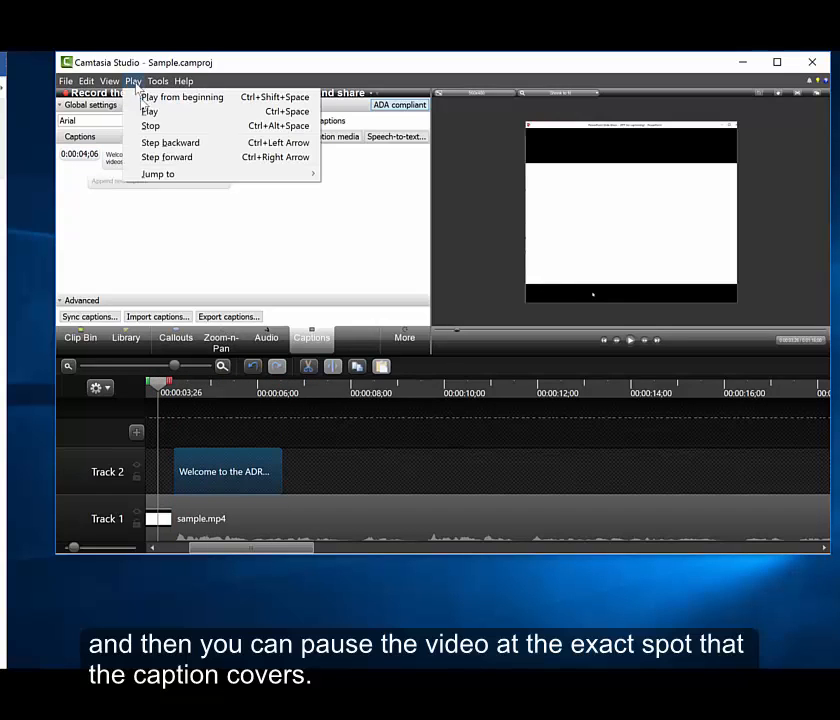
click(149, 112)
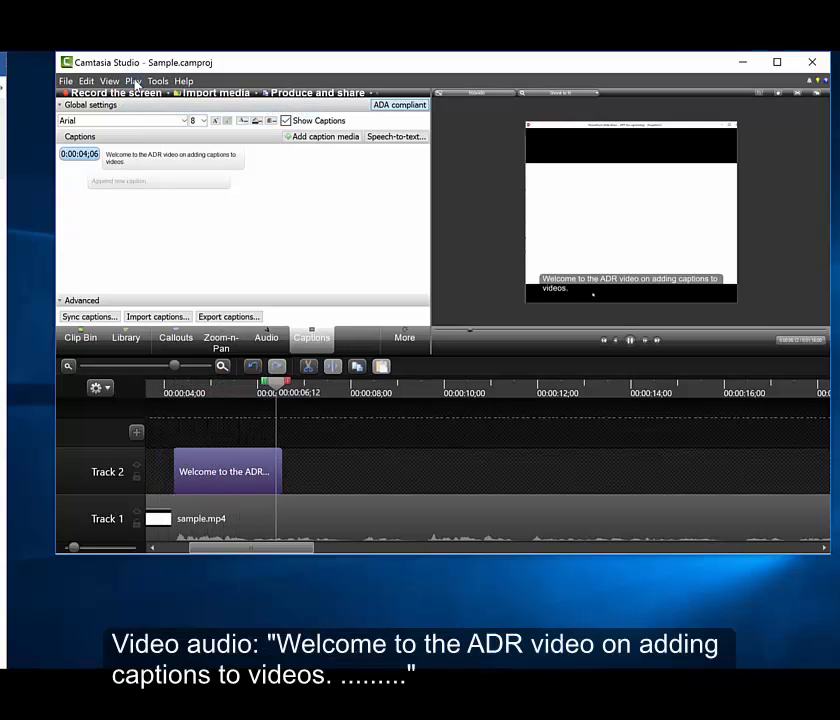
click(134, 81)
click(148, 112)
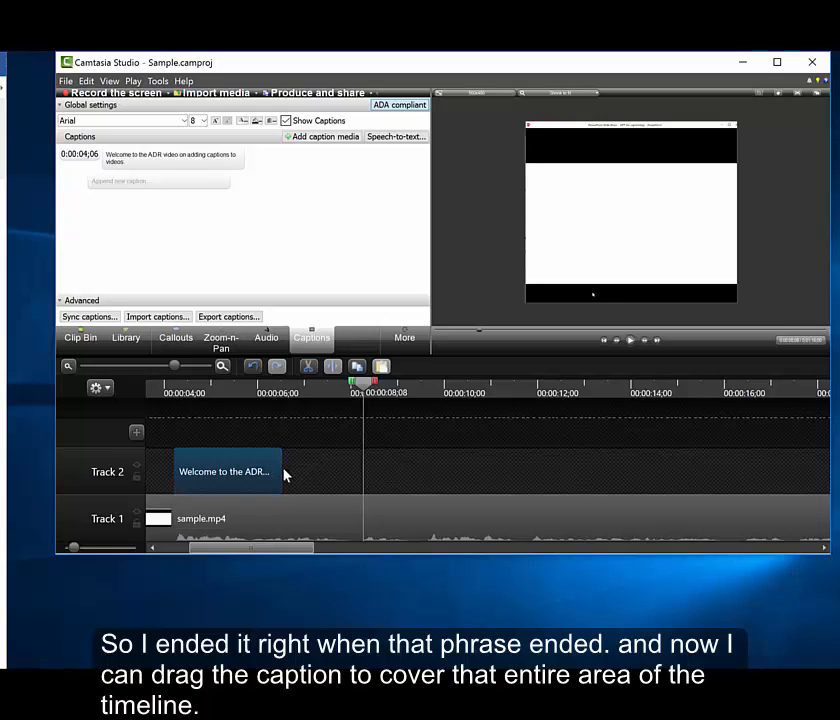
drag(280, 470, 362, 472)
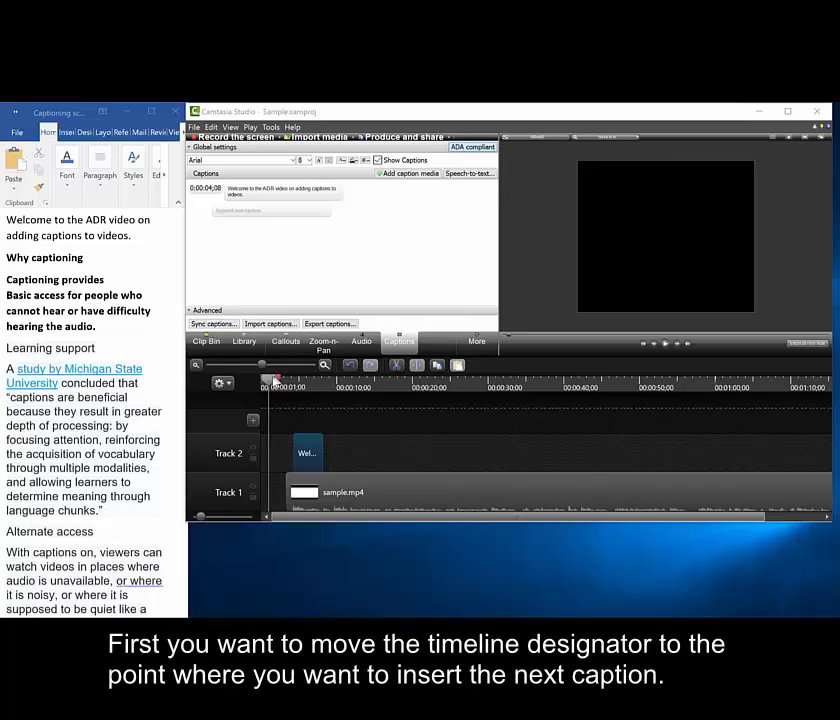
Step: Set the playhead at the welcome caption's end, 00:00:08;08, and copy "Why captioning" through "hearing the audio." from the Word script
drag(272, 381, 326, 384)
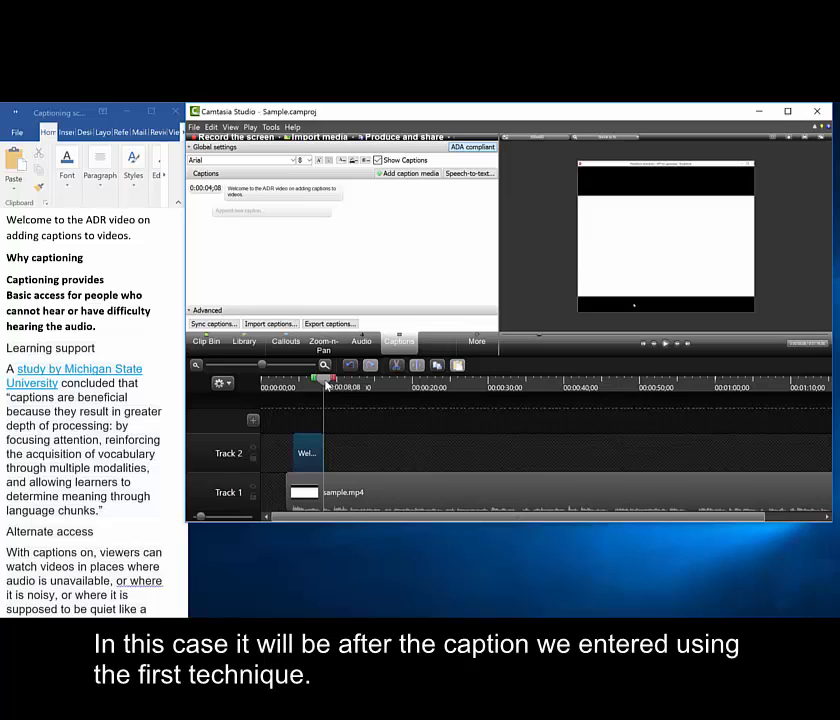
click(9, 260)
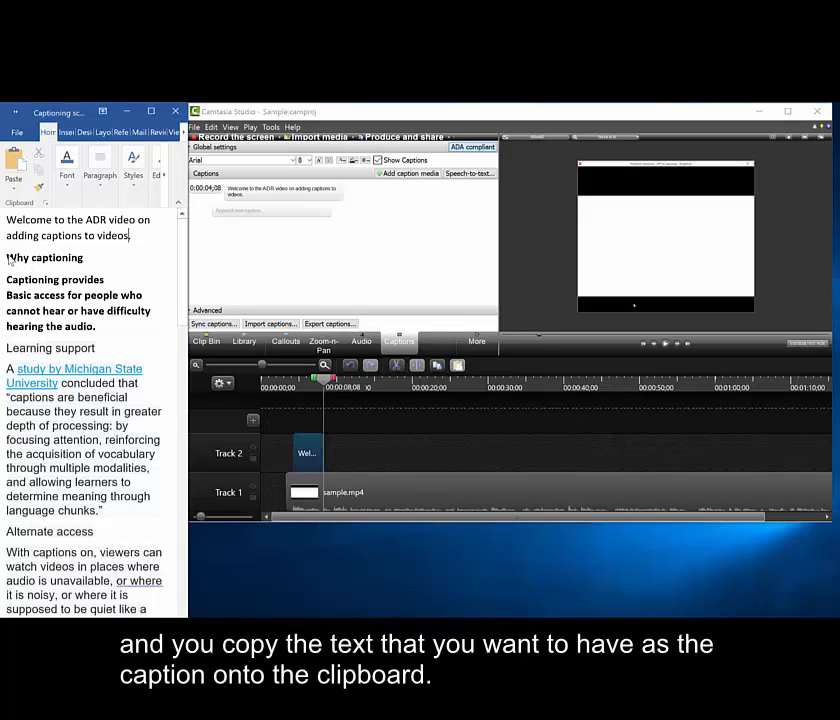
drag(9, 260, 96, 323)
key(ctrl+c)
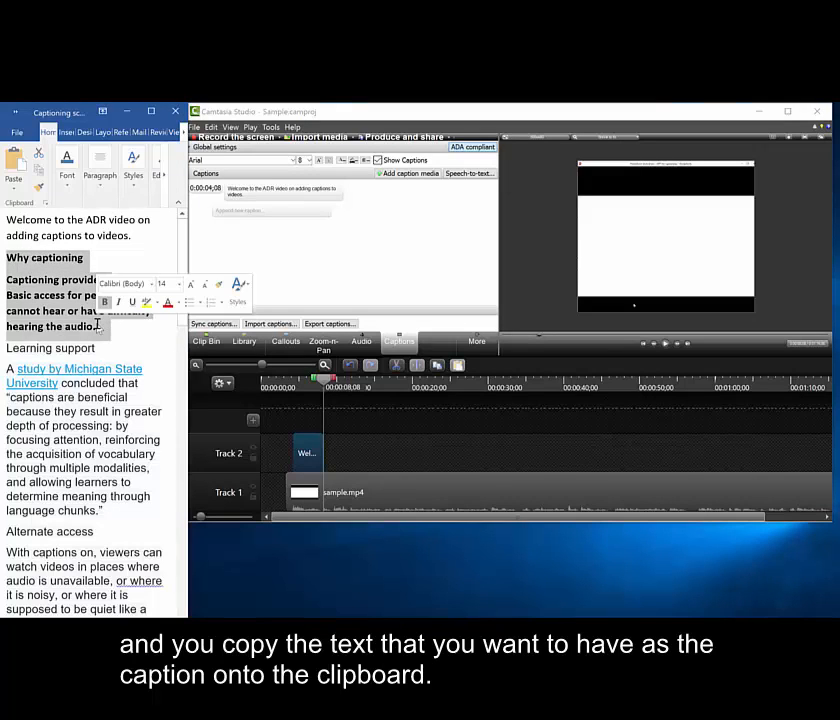
Step: Paste the copied script as a new caption, joining "Why captioning." and "Captioning provides" on one line to fit three lines
click(238, 210)
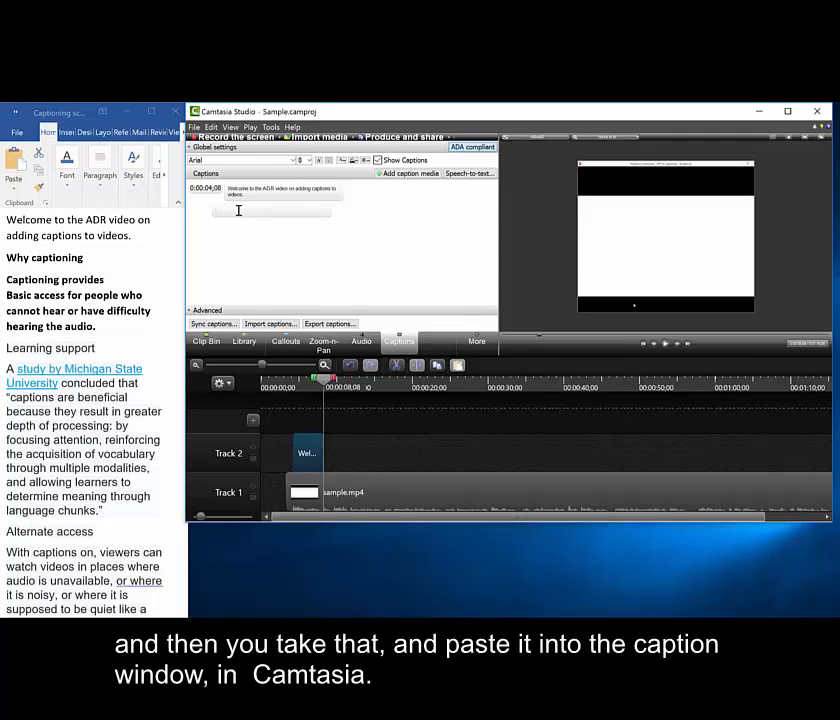
key(ctrl+v)
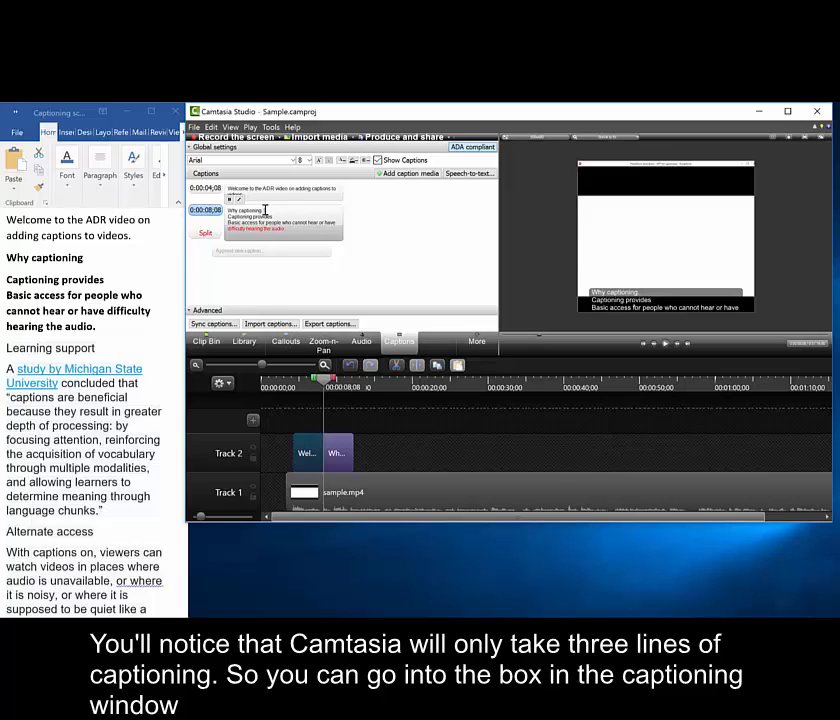
key(Delete)
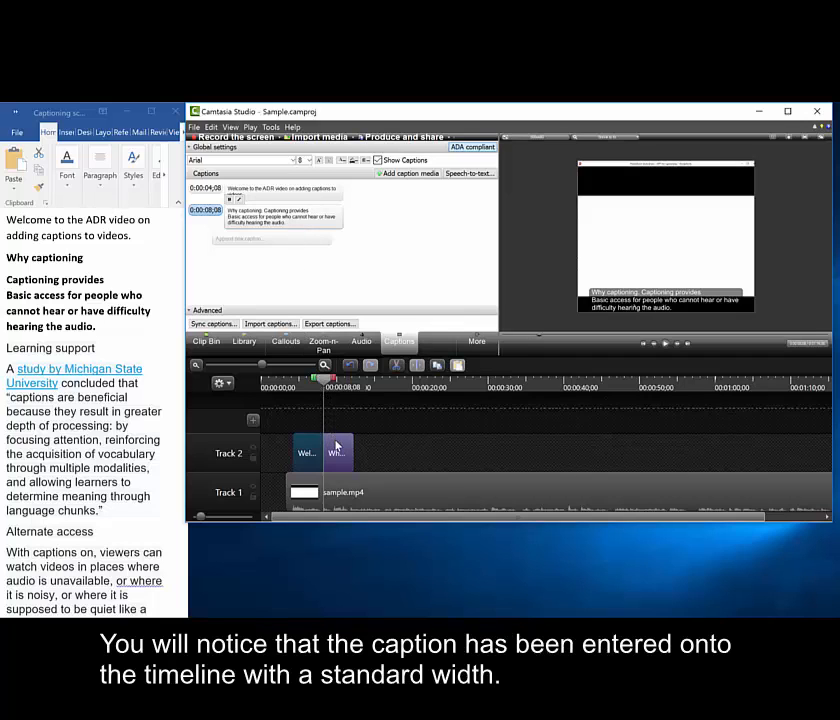
Step: Play from the start of the "Why captioning" caption, pause at 00:00:16;17 when its narration ends, and extend the caption toward that point
mouse_move(338, 451)
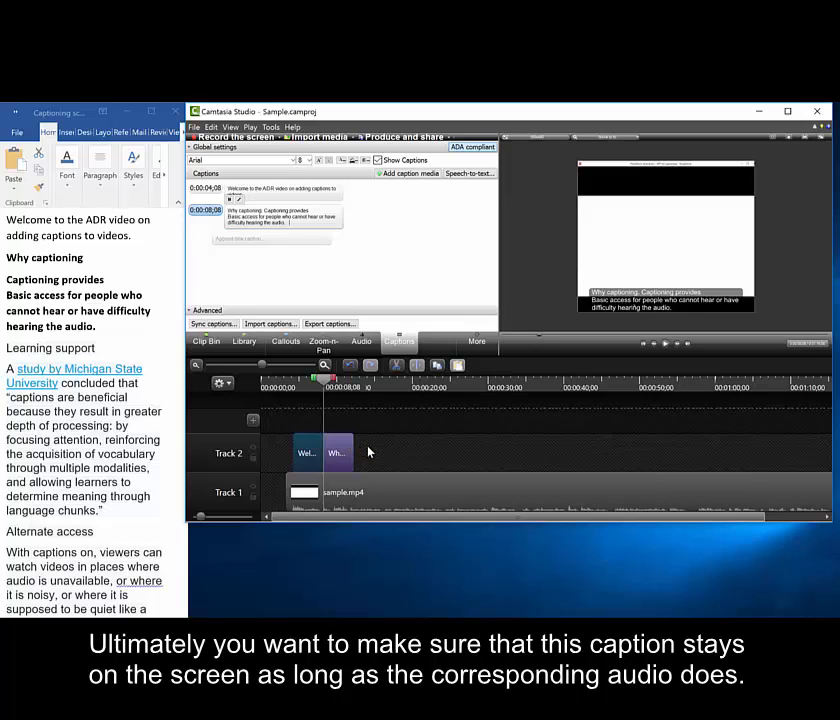
click(250, 127)
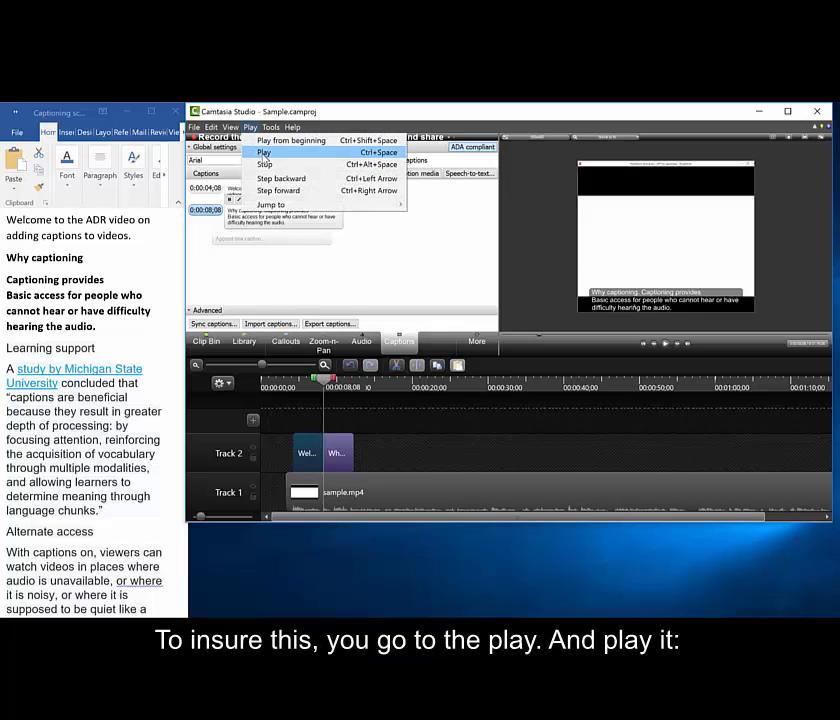
click(264, 154)
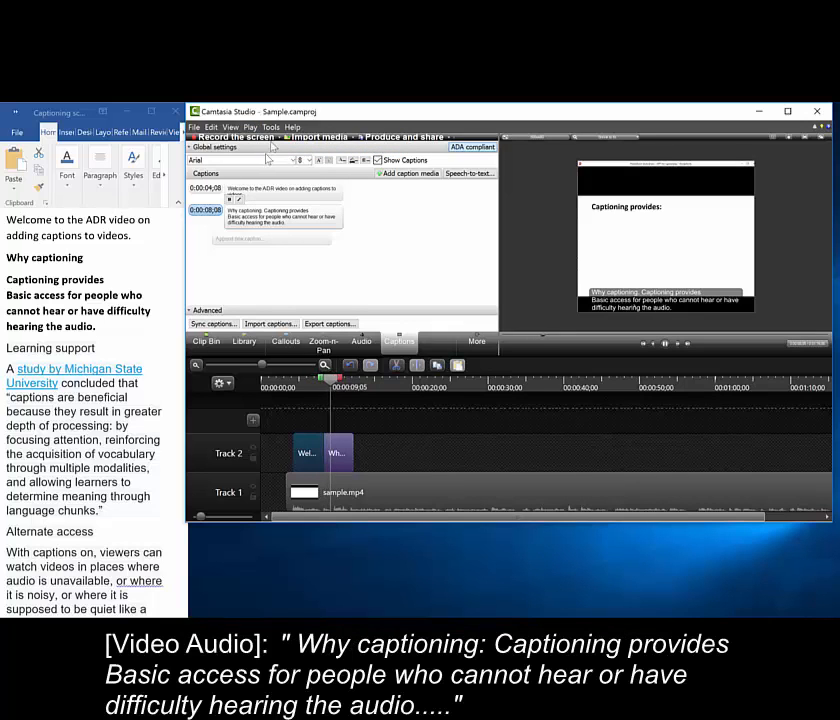
click(253, 127)
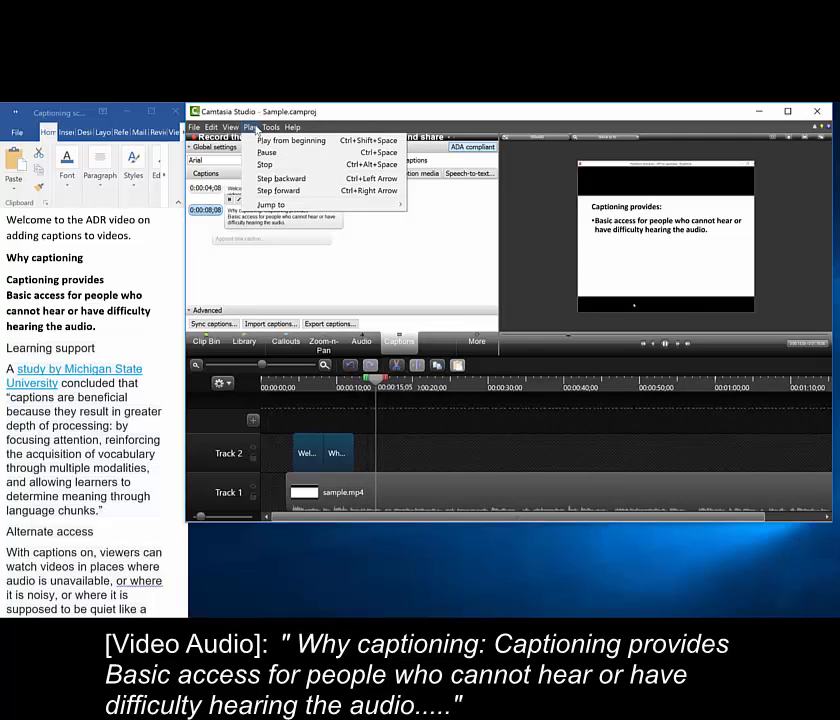
click(267, 152)
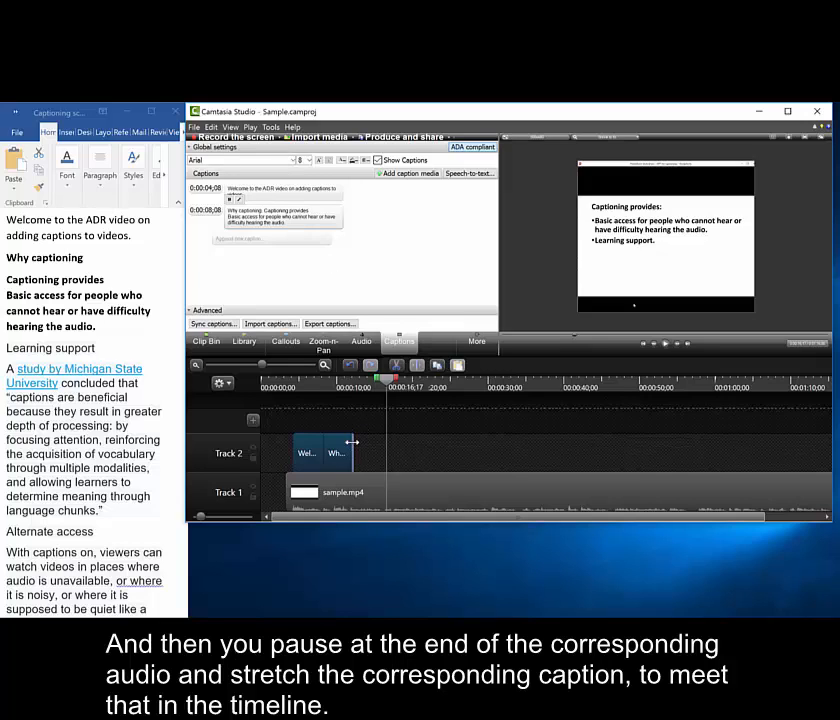
drag(352, 443, 381, 450)
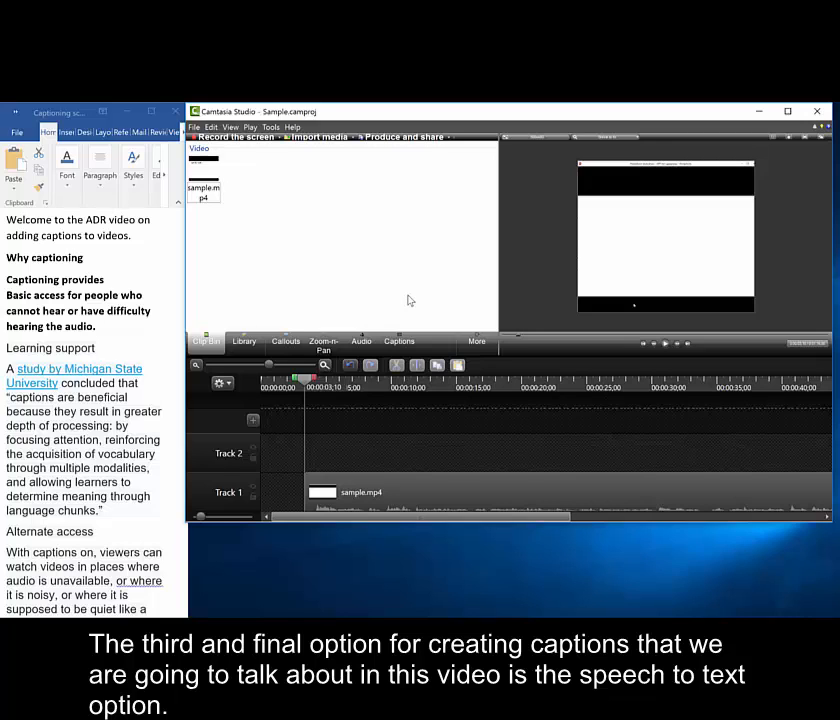
Step: Generate captions for the sample video automatically with Speech-to-text, continuing past the accuracy tips
click(399, 341)
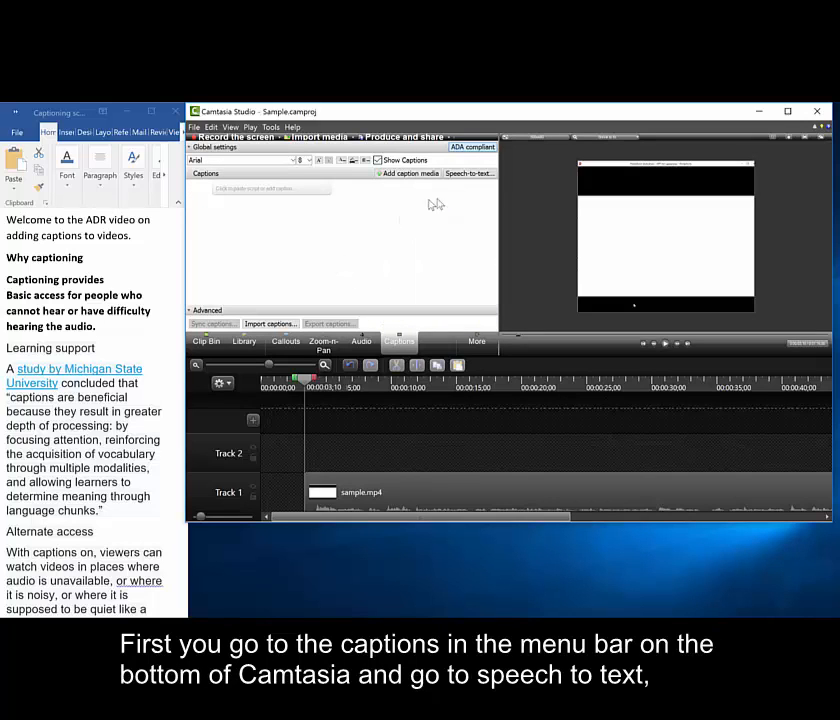
click(472, 175)
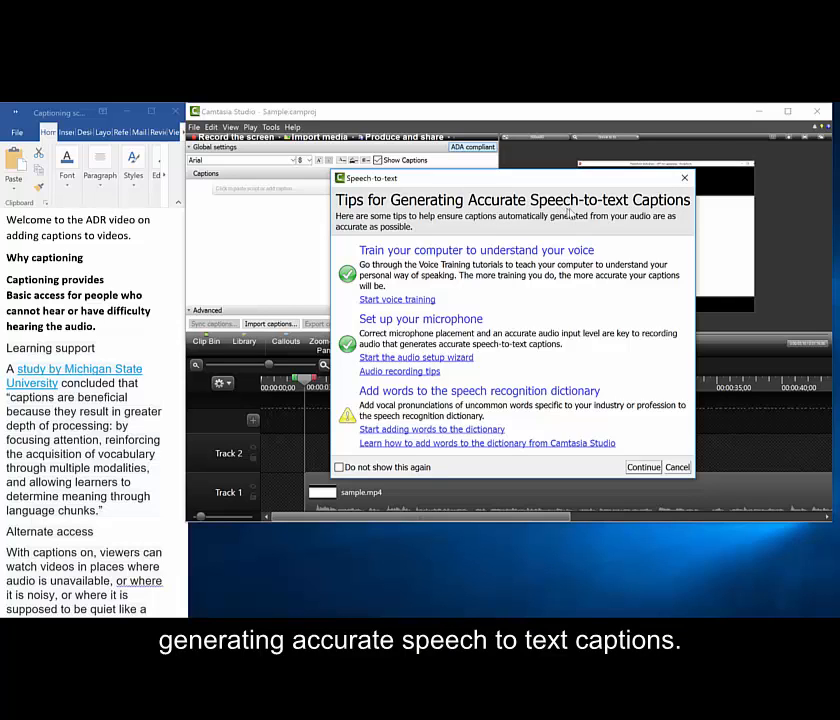
click(642, 467)
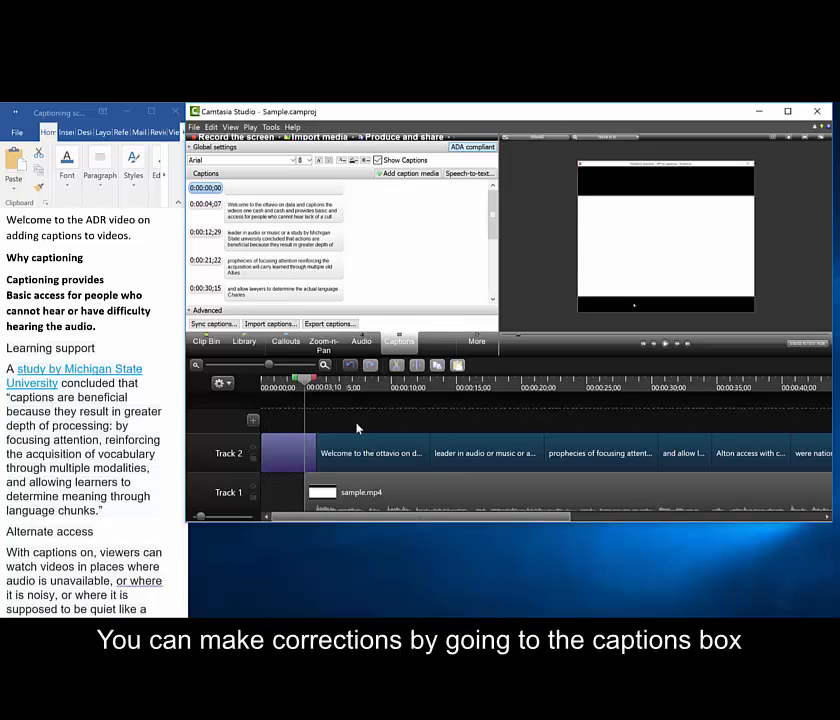
Step: Select the generated caption at 0:00:04;07 and scrub the playhead along the timeline to review the captions against the video
click(296, 214)
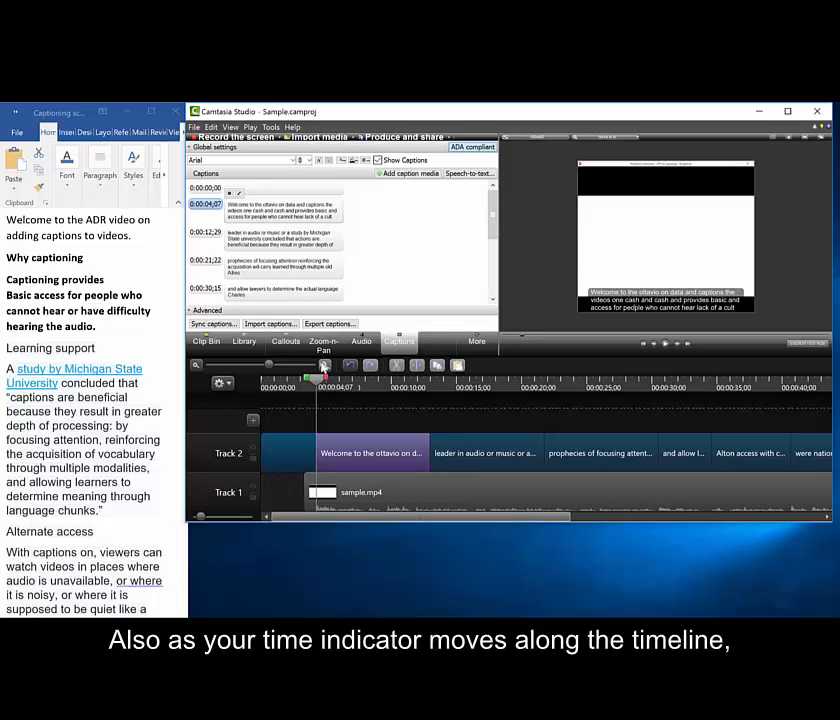
drag(319, 386, 679, 373)
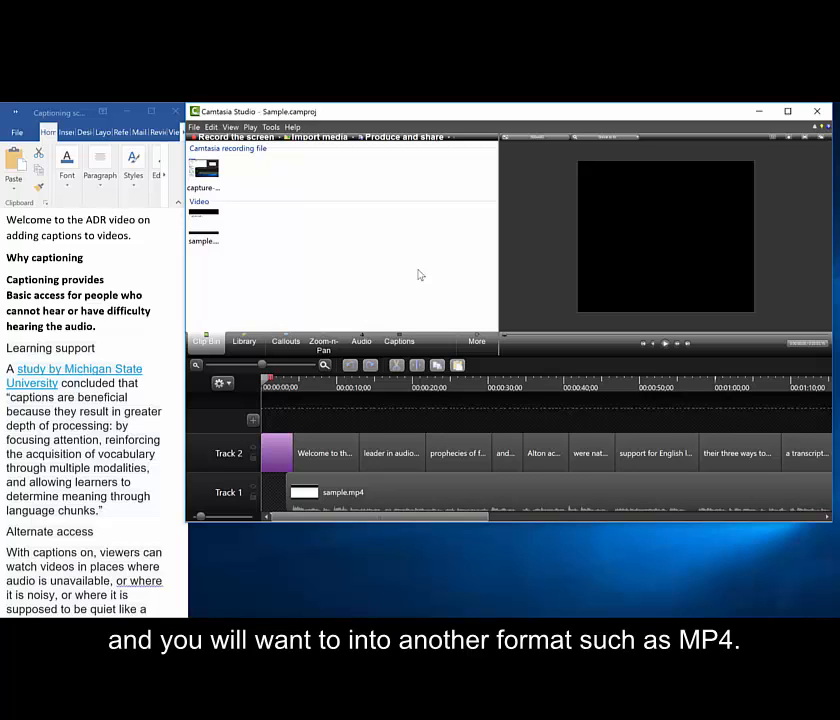
Step: Start producing the captioned video with Custom production settings in the MP4 - Smart Player (Flash / HTML5) format
click(394, 139)
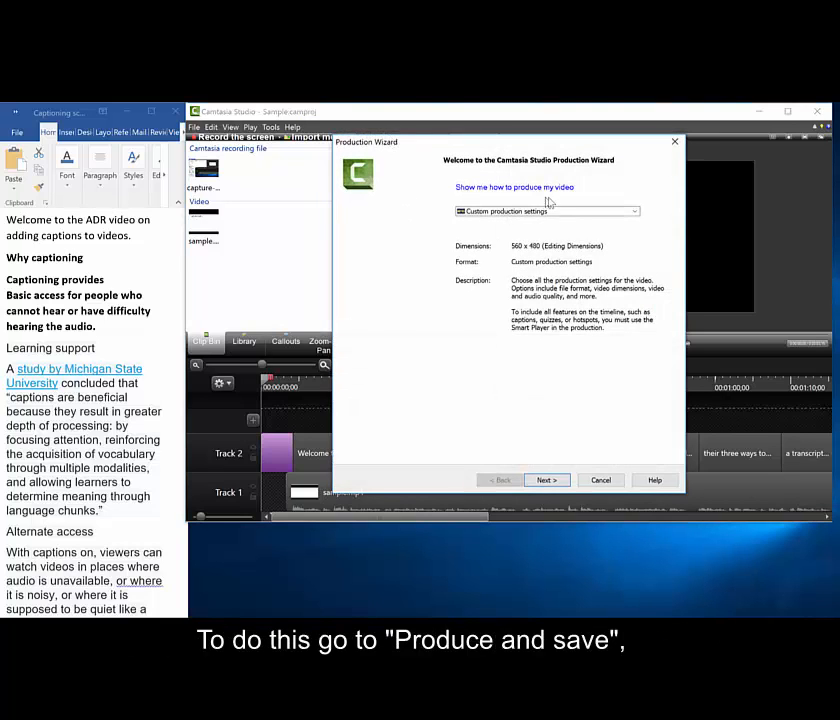
click(634, 213)
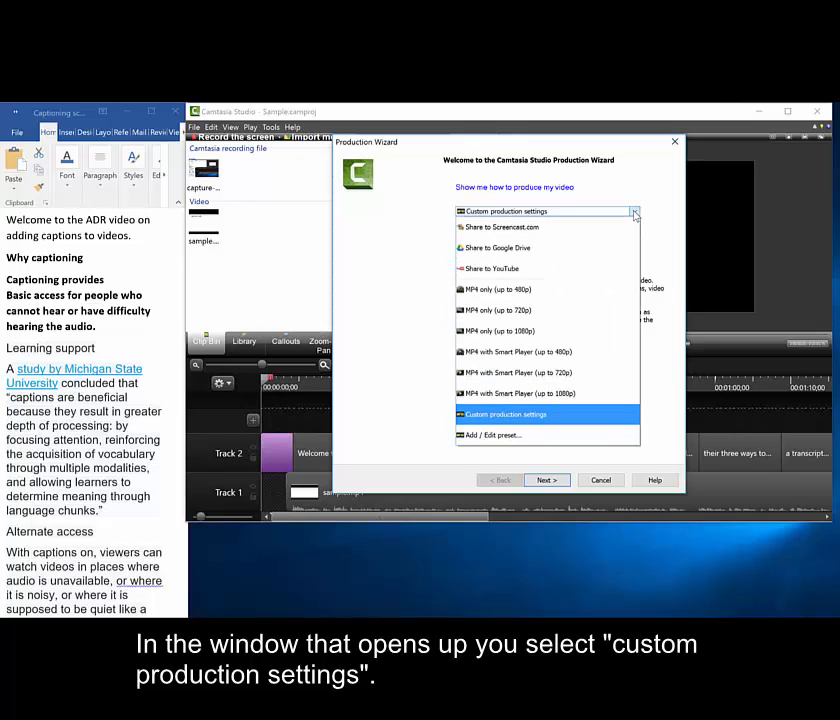
click(522, 414)
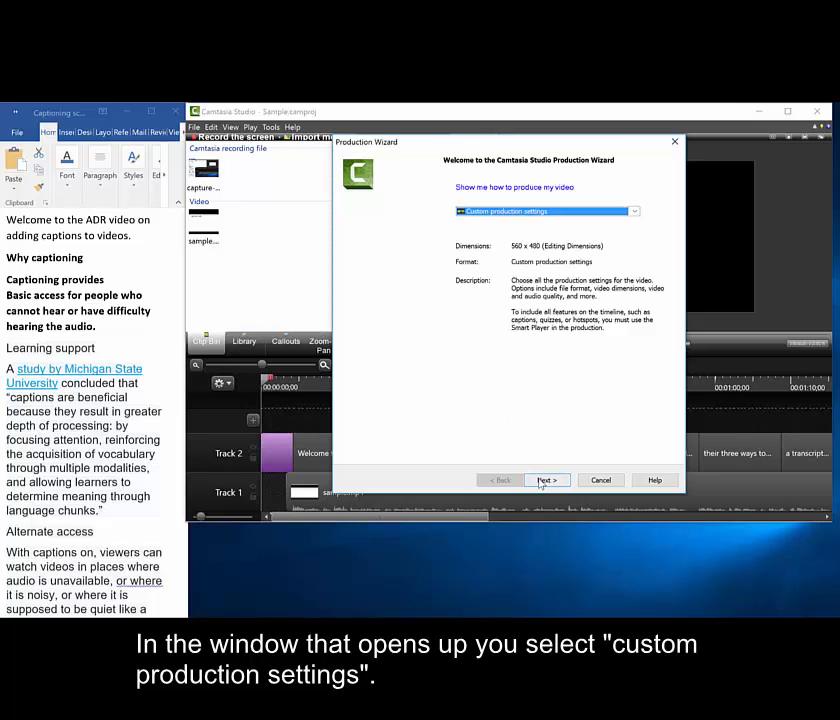
click(542, 480)
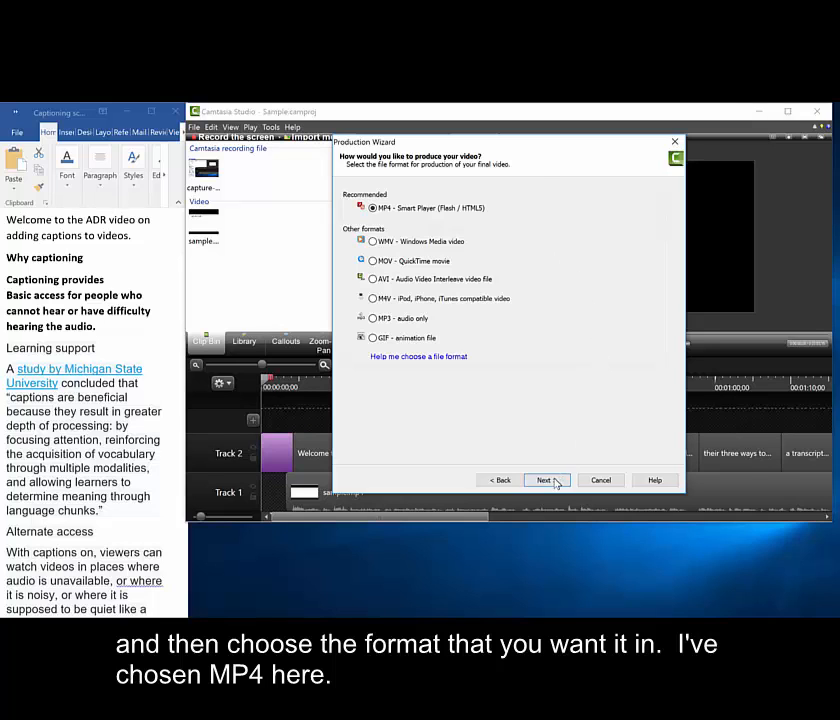
click(554, 482)
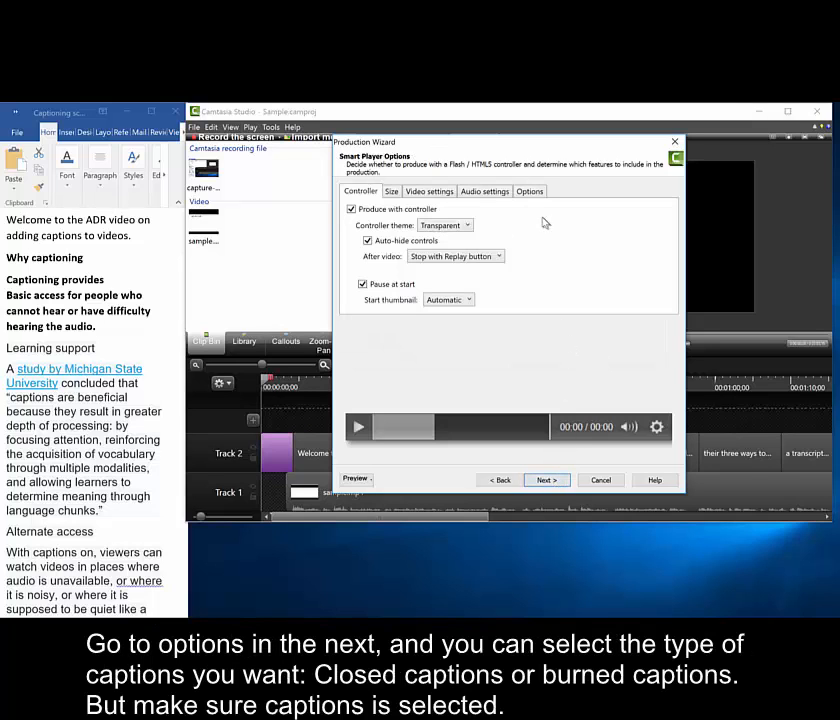
Step: In the Smart Player options, review the caption types with Captions enabled and choose Burned in captions
click(531, 192)
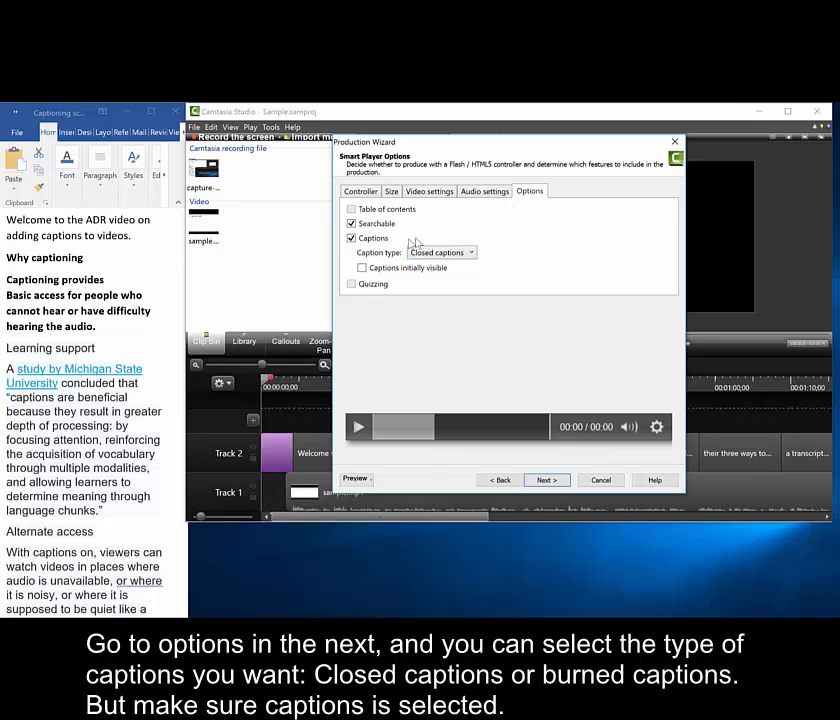
click(471, 253)
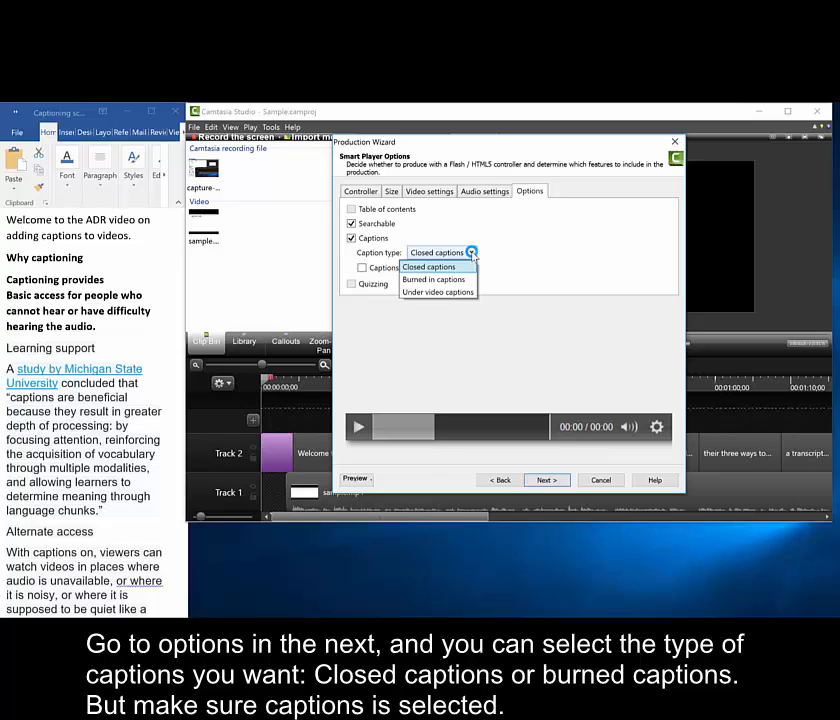
click(504, 247)
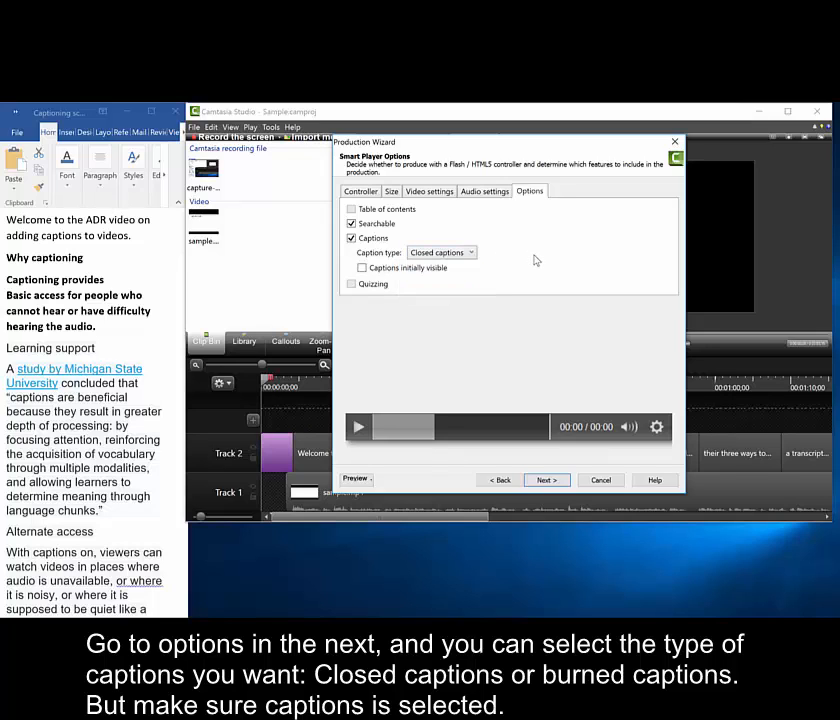
click(545, 481)
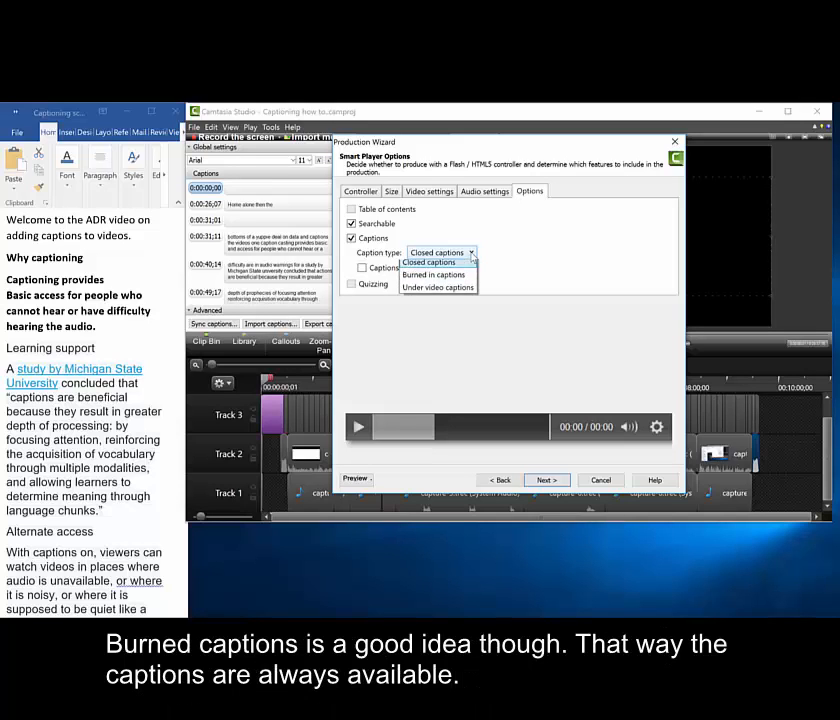
click(456, 280)
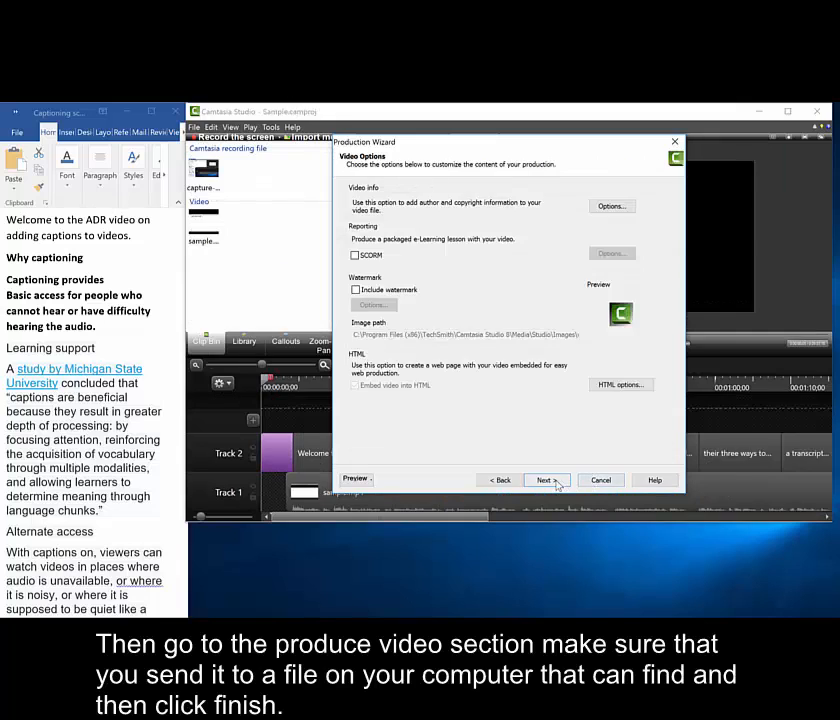
Step: Accept the video options and produce the video under the name Sample in the desktop's videos folder
click(553, 482)
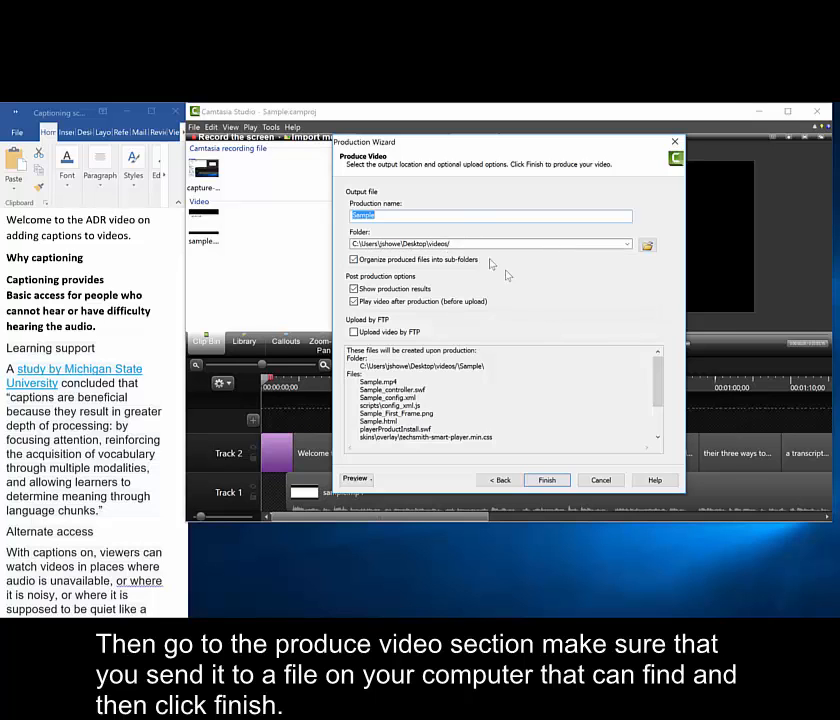
click(547, 481)
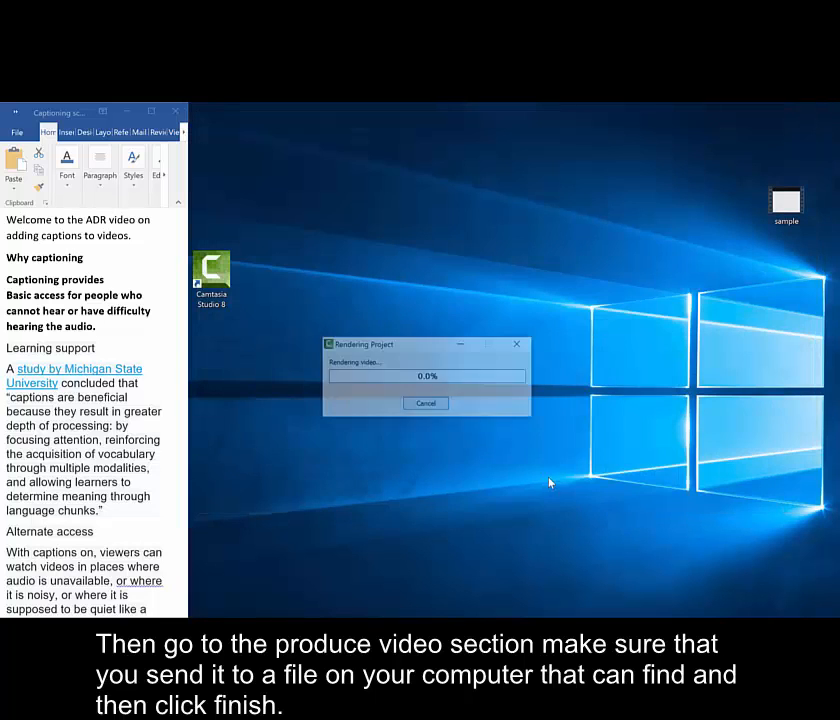